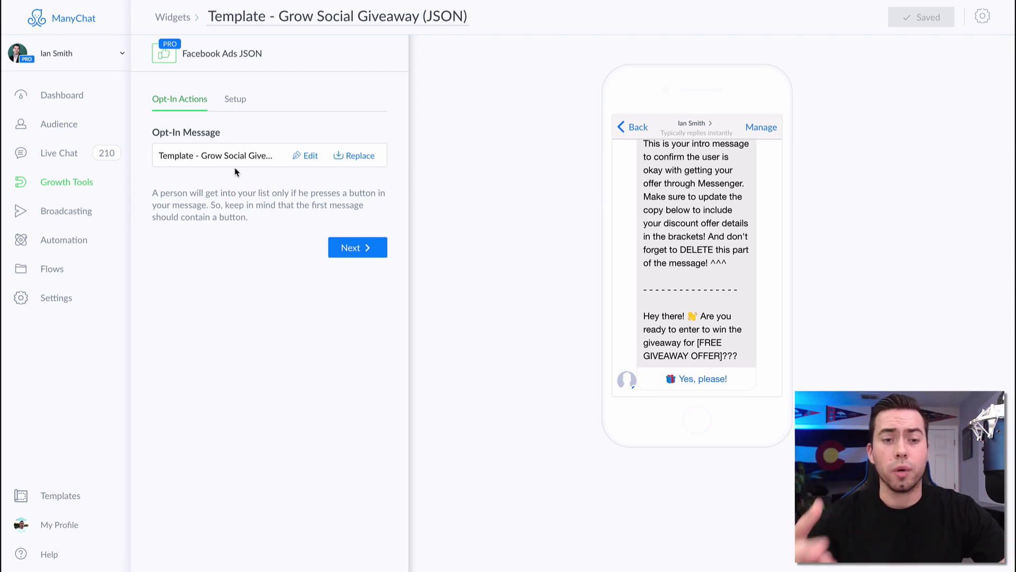
# On Opt-In Actions, edit the Template - Grow Social Giveaway opt-in message.
pyautogui.click(308, 156)
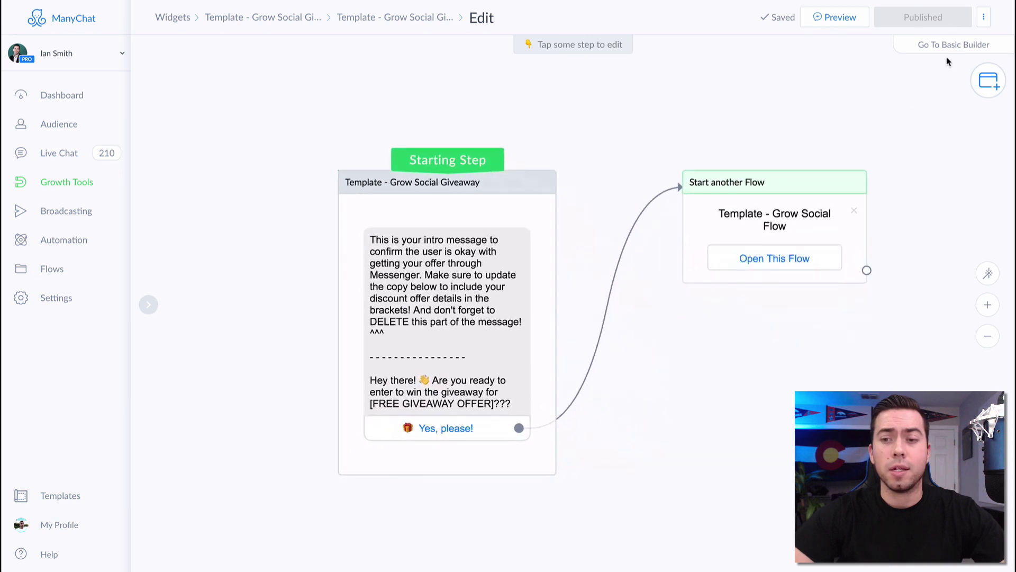
# Review the opt-in message's instructional intro text, then clear the text selection.
pyautogui.moveTo(249, 195); pyautogui.dragTo(181, 105)
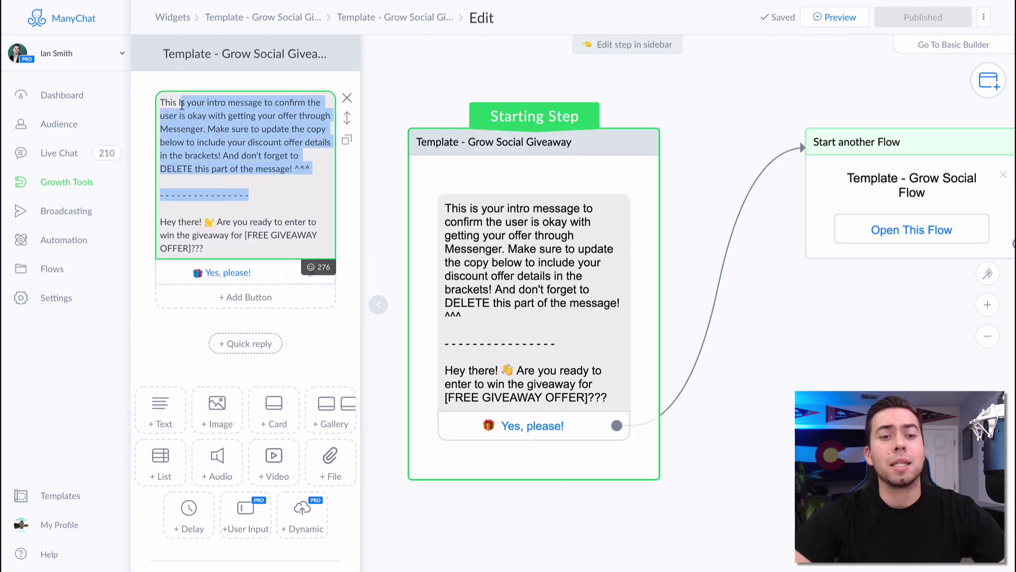
pyautogui.click(204, 117)
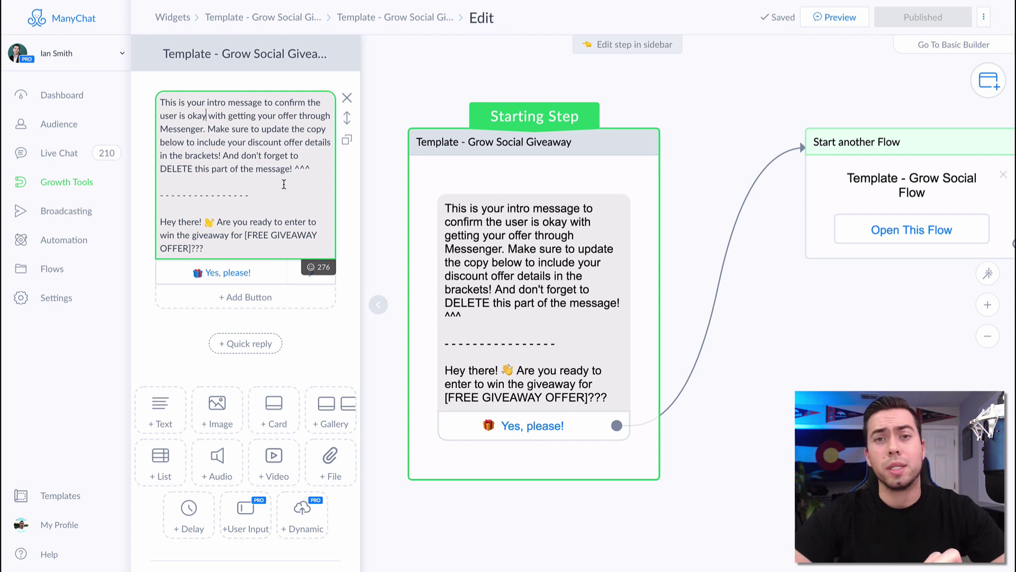
pyautogui.moveTo(264, 196); pyautogui.dragTo(194, 112)
pyautogui.click(233, 138)
pyautogui.scroll(-1, 237, 138)
pyautogui.scroll(-1, 237, 139)
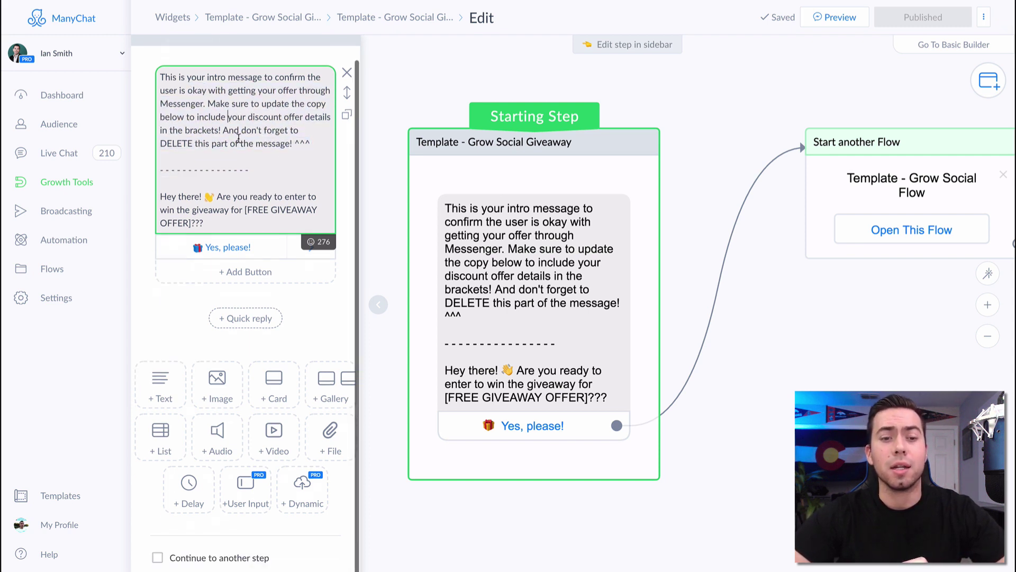
pyautogui.click(255, 138)
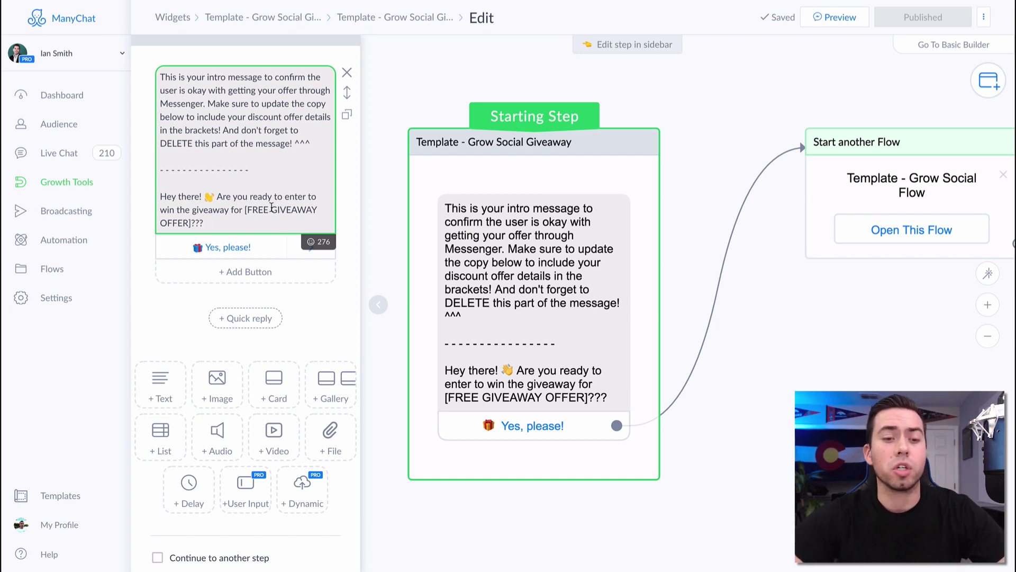
# Follow the Yes, please! reply's Start another Flow step to open Template - Grow Social Flow.
pyautogui.click(243, 252)
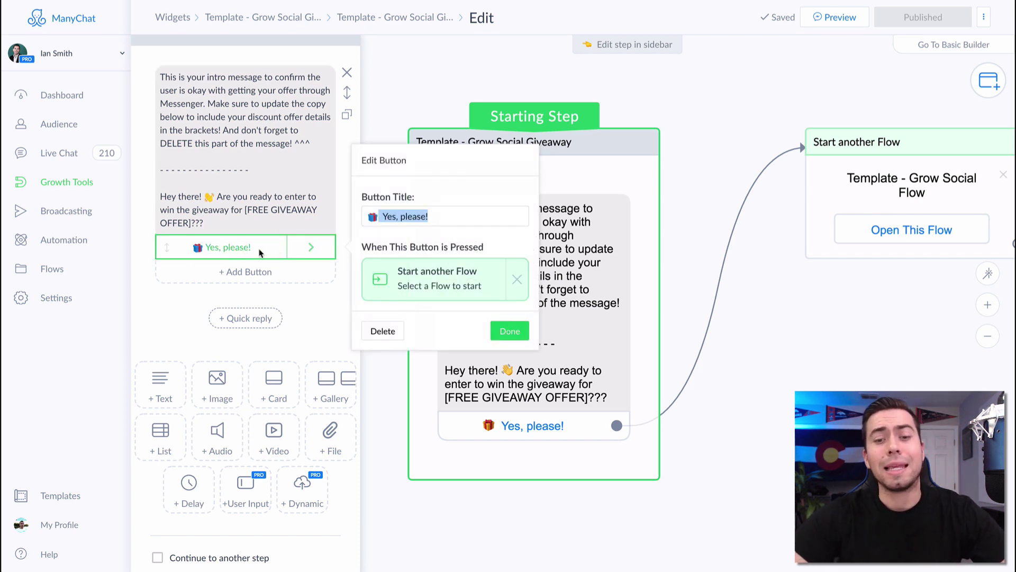
pyautogui.click(418, 286)
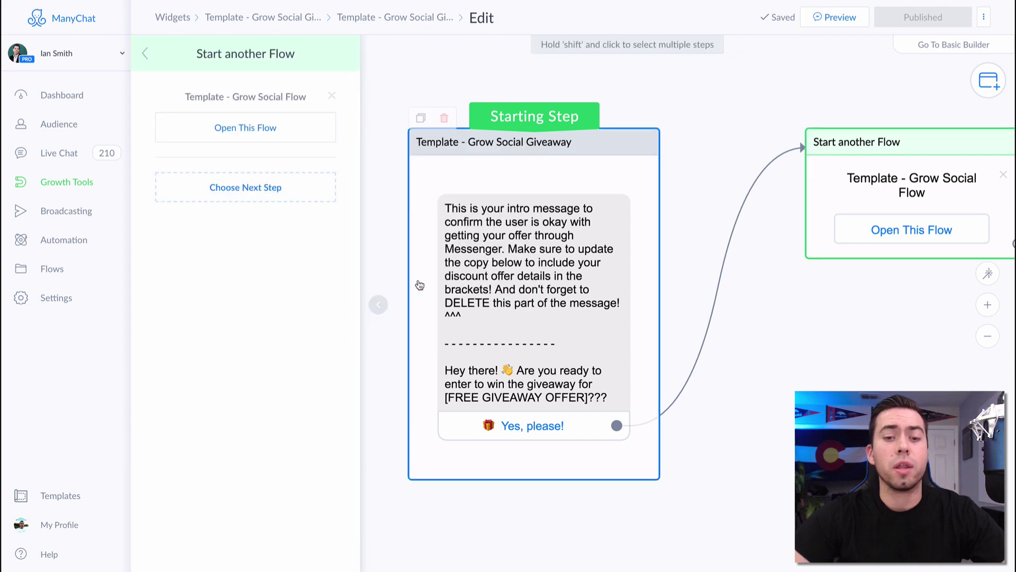
pyautogui.click(255, 129)
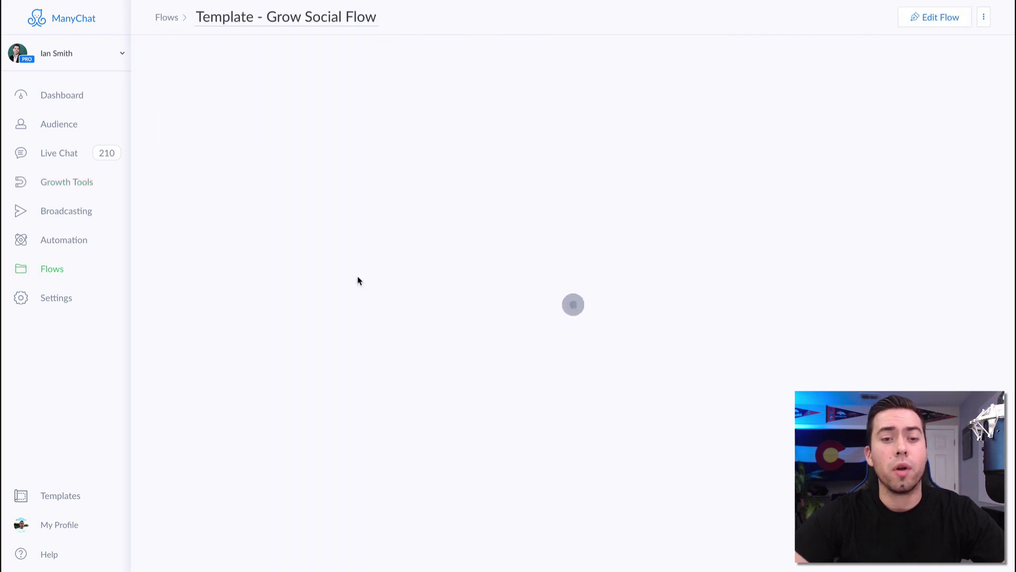
# Open the Grow Social flow's starting message and check the Like Us! button's Actions #5 tagging step.
pyautogui.click(704, 43)
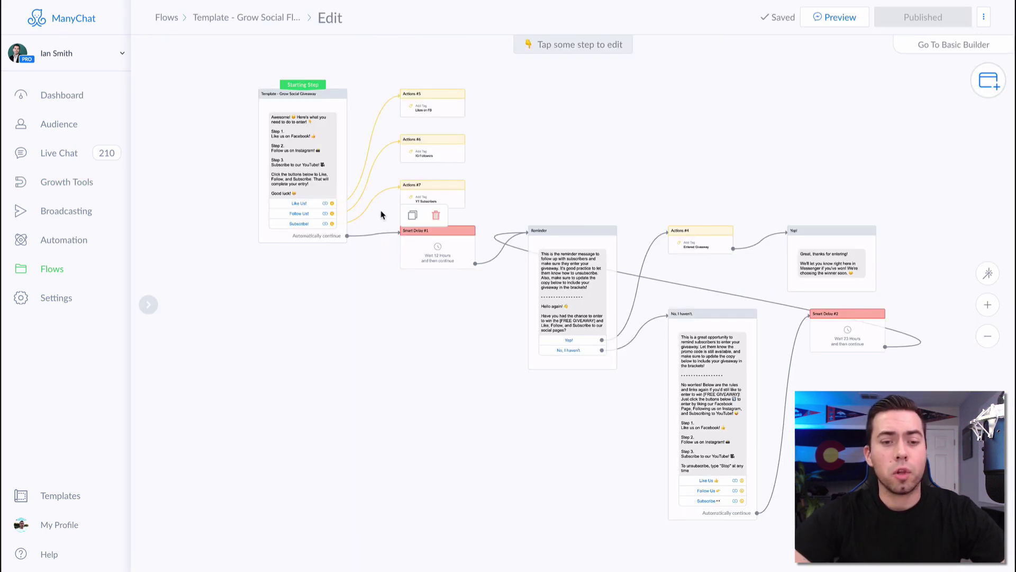
pyautogui.click(325, 166)
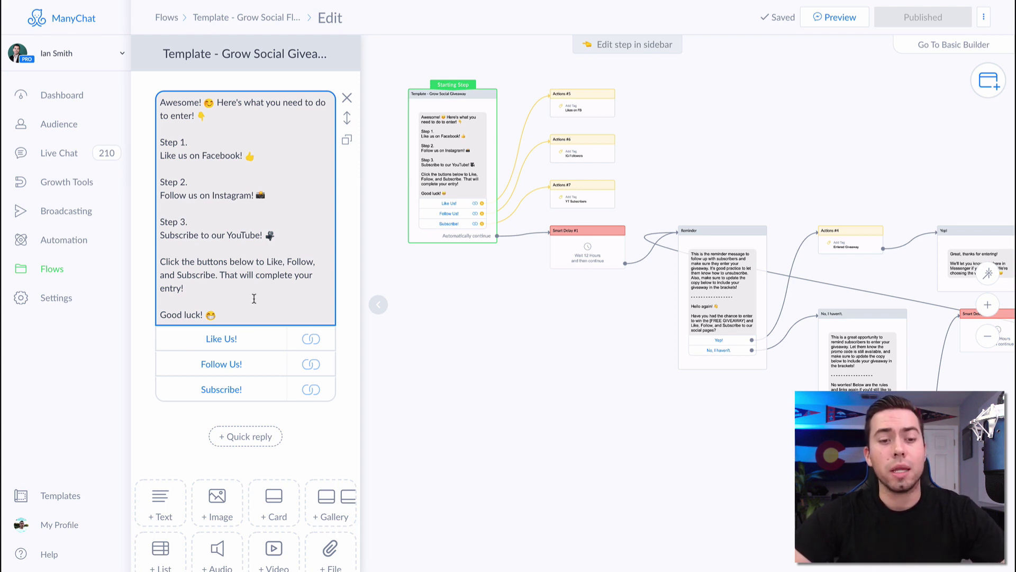
pyautogui.click(240, 345)
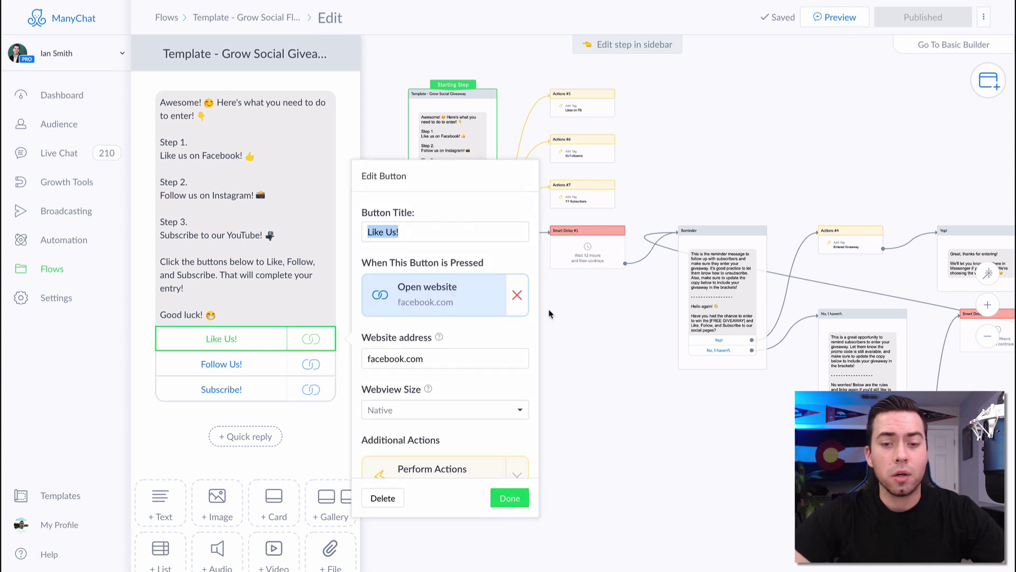
pyautogui.scroll(-1, 445, 296)
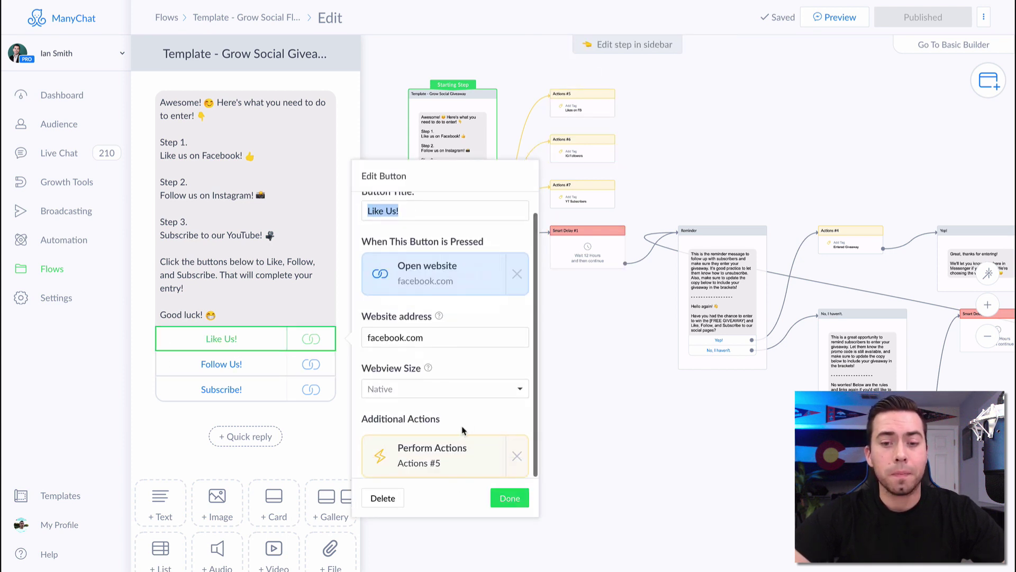
pyautogui.click(443, 459)
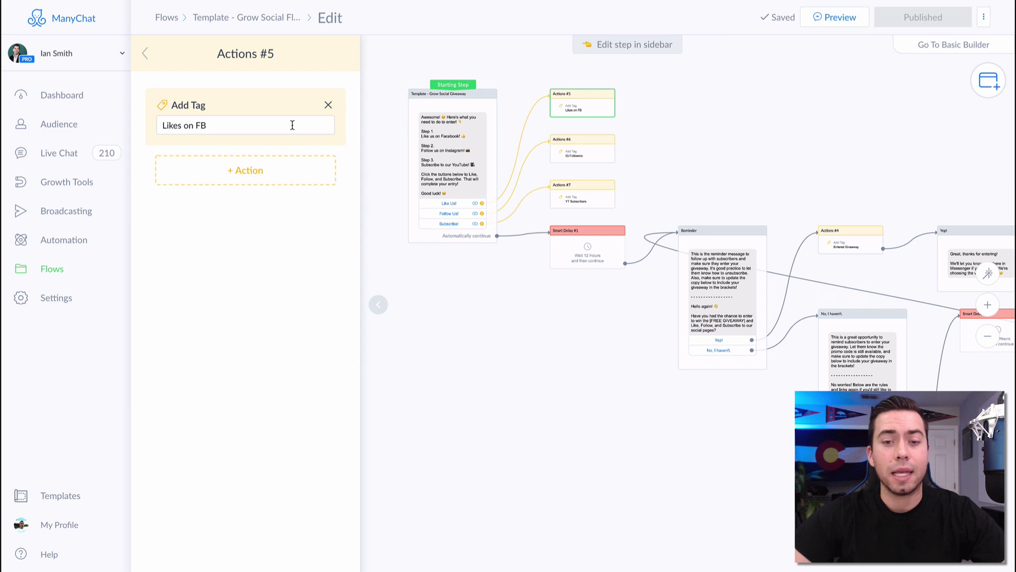
pyautogui.click(423, 148)
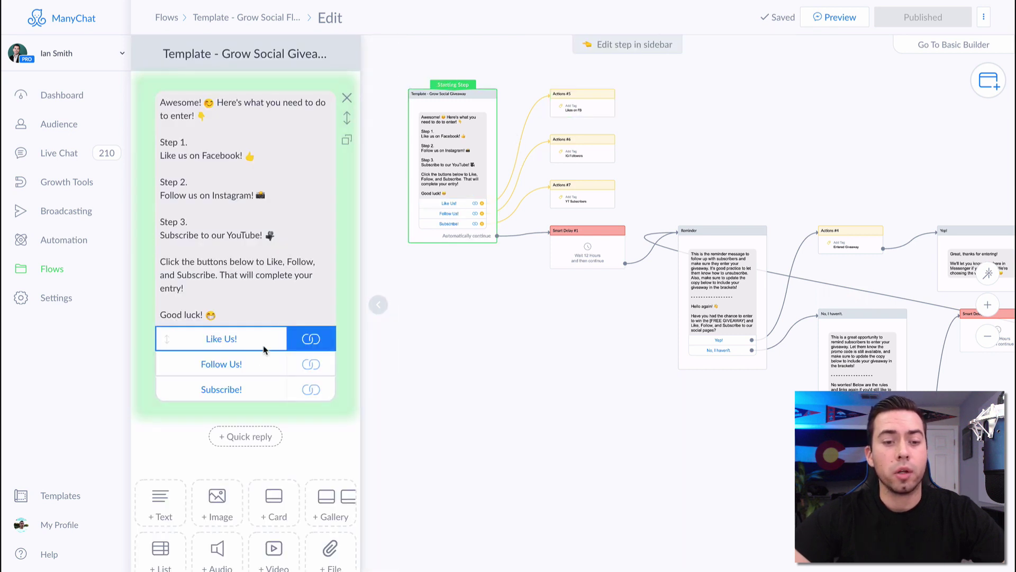
# Check Actions #6 and the Subscribe! button's Actions #7, then view the 12-hour Smart Delay #1.
pyautogui.click(594, 147)
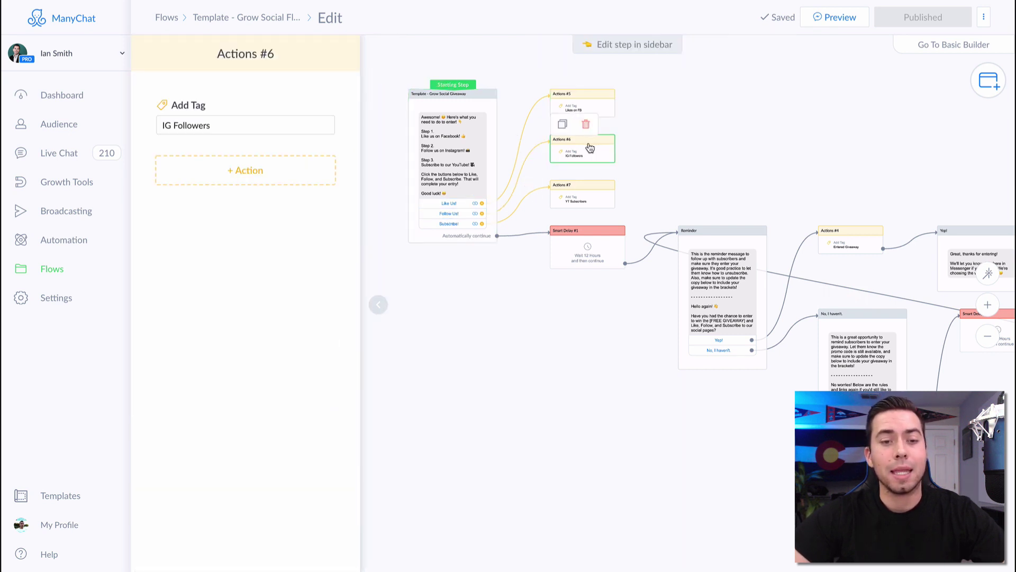
pyautogui.click(453, 224)
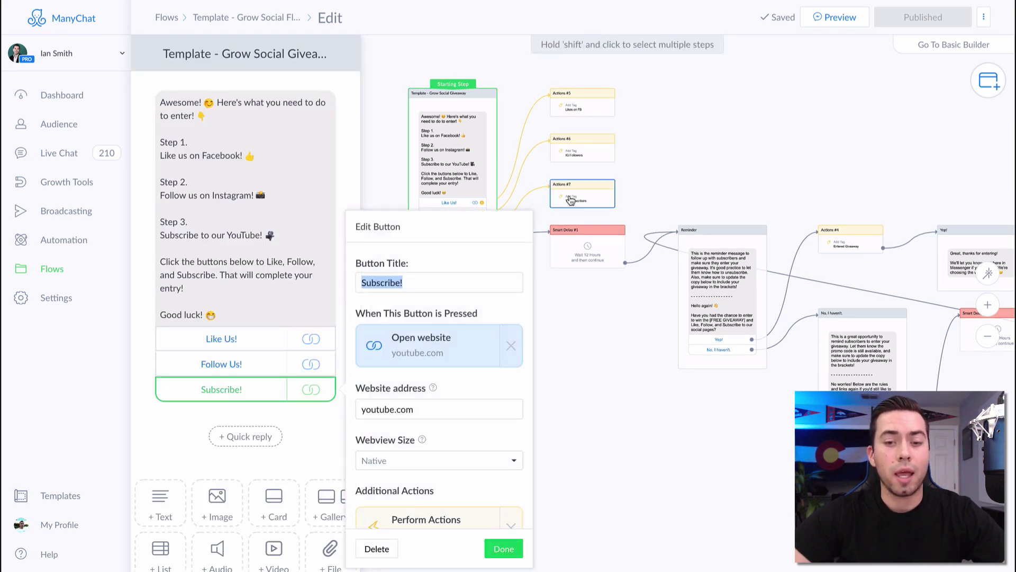
pyautogui.click(559, 200)
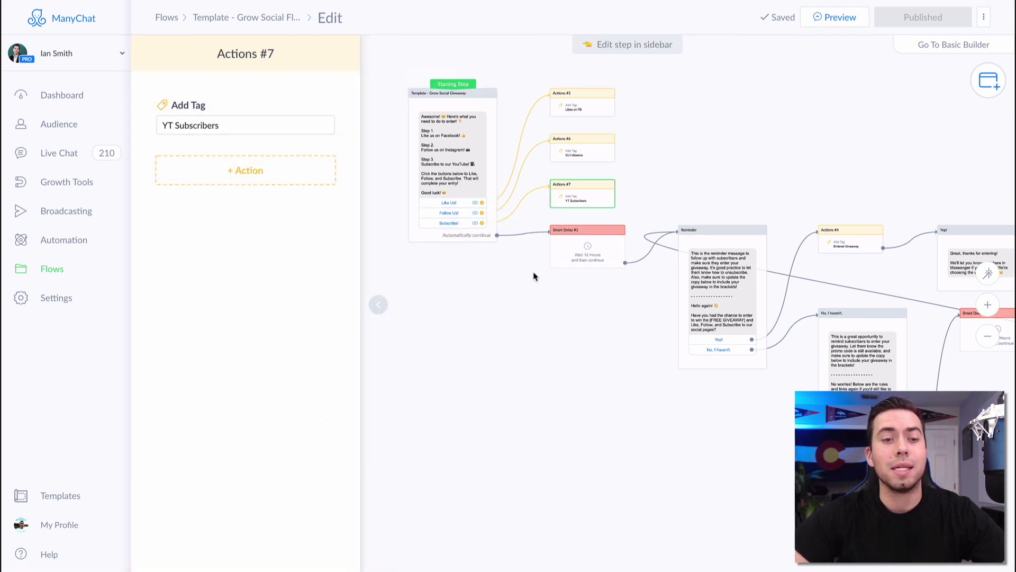
pyautogui.click(600, 254)
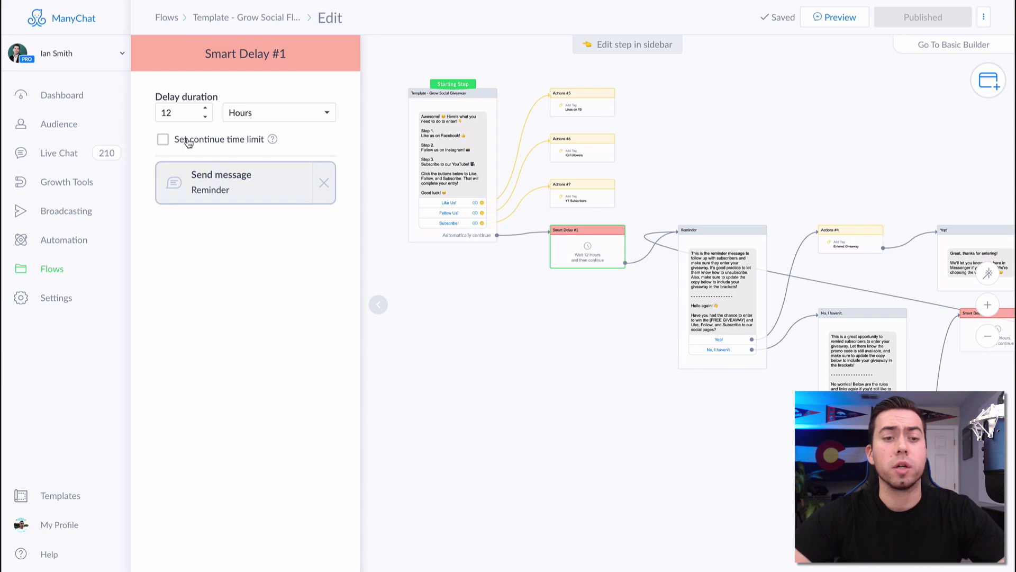
# Open the Reminder message and follow its 'No, I haven't.' reply to the linked follow-up message.
pyautogui.click(240, 192)
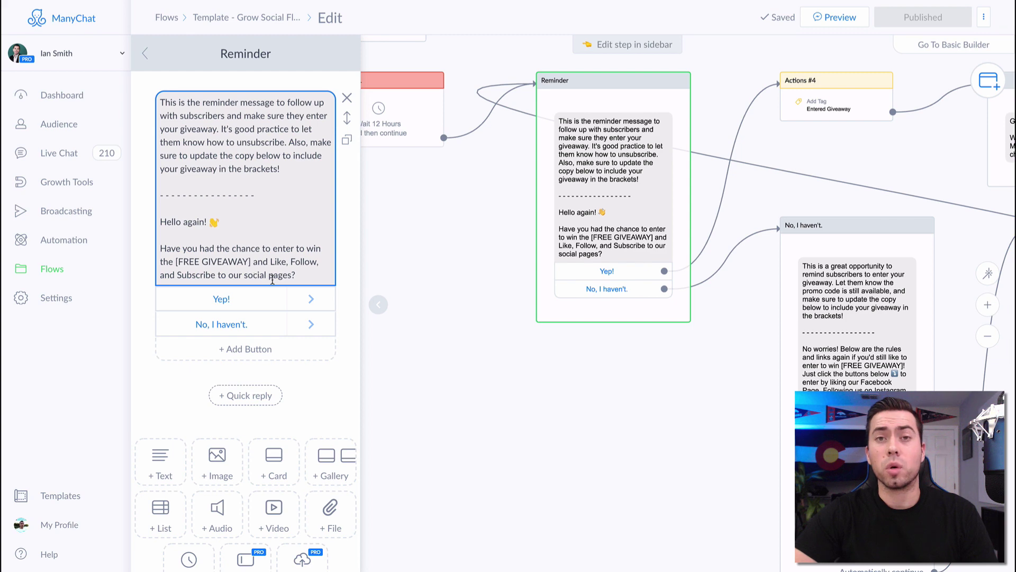
pyautogui.click(261, 325)
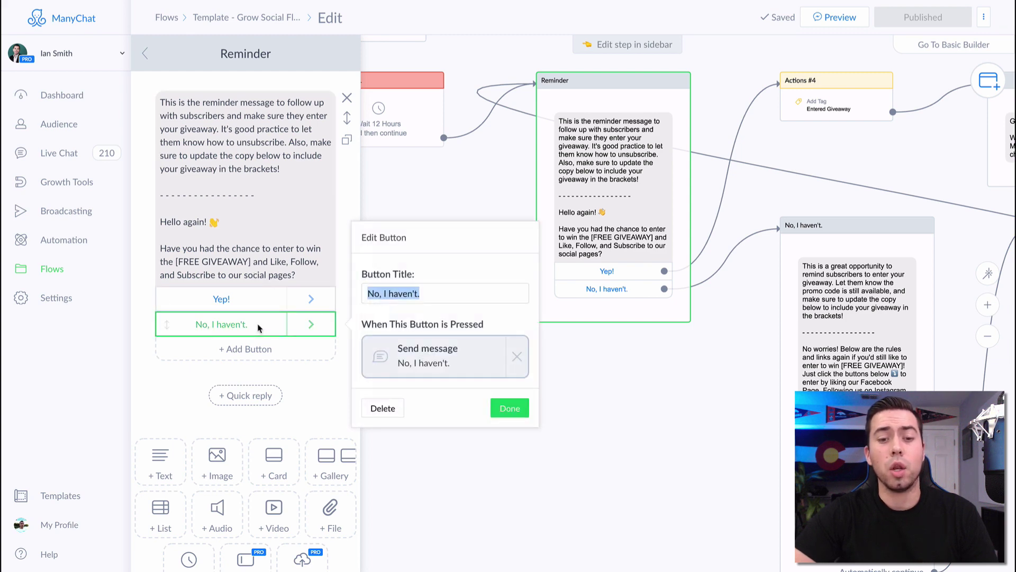
pyautogui.click(407, 359)
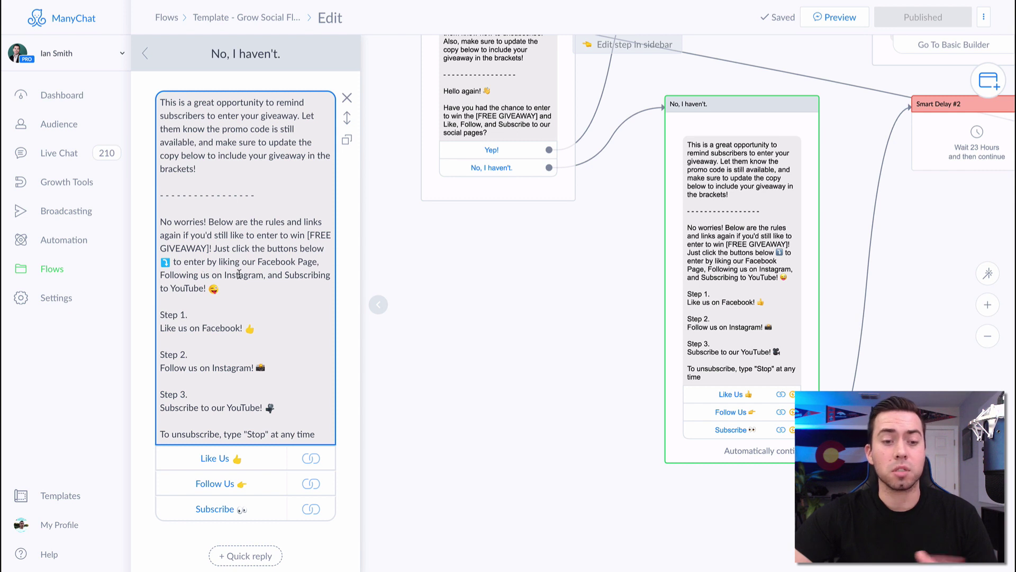
# Confirm the follow-up message's Like Us button links to facebook.com.
pyautogui.scroll(-2, 273, 294)
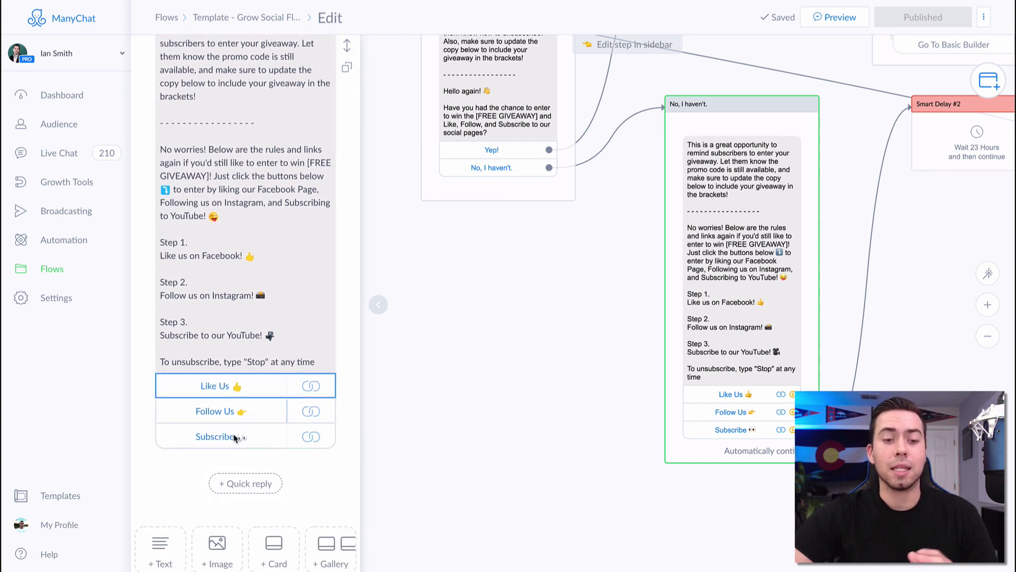
pyautogui.click(238, 386)
pyautogui.scroll(-1, 408, 395)
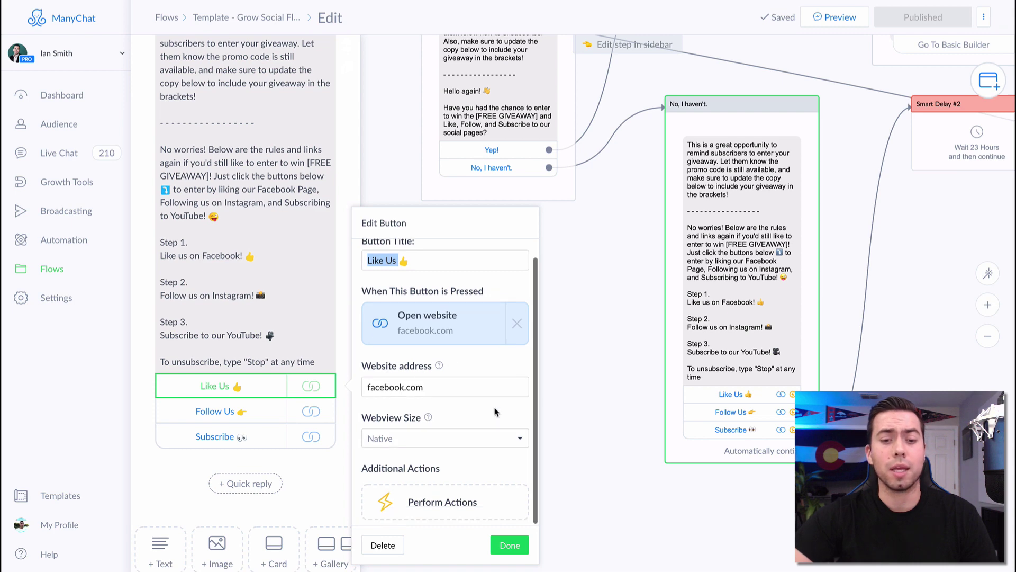
pyautogui.click(575, 365)
# Review Smart Delay #2's 23-hour wait and return to the Reminder message.
pyautogui.click(715, 234)
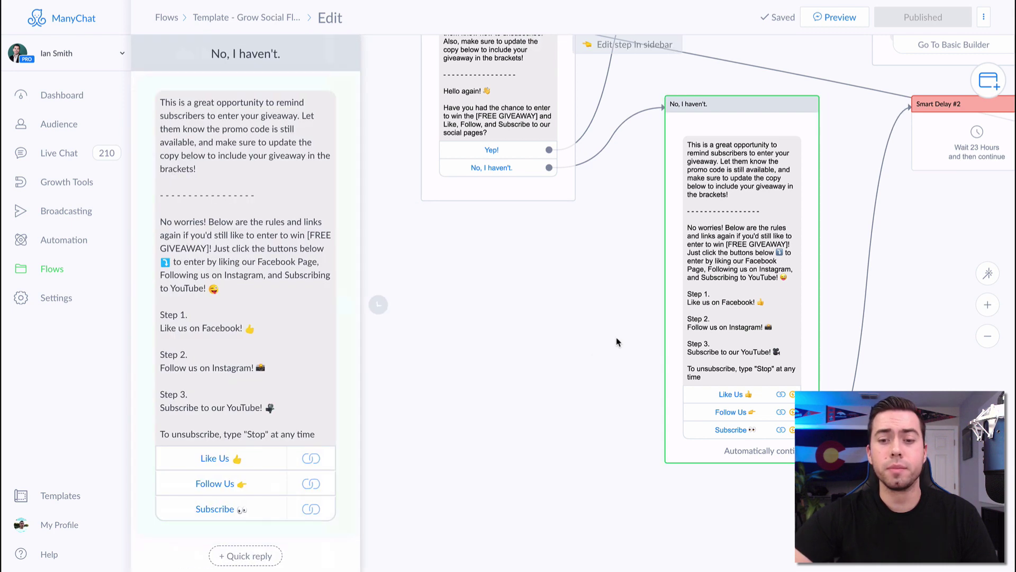
pyautogui.scroll(-5, 244, 424)
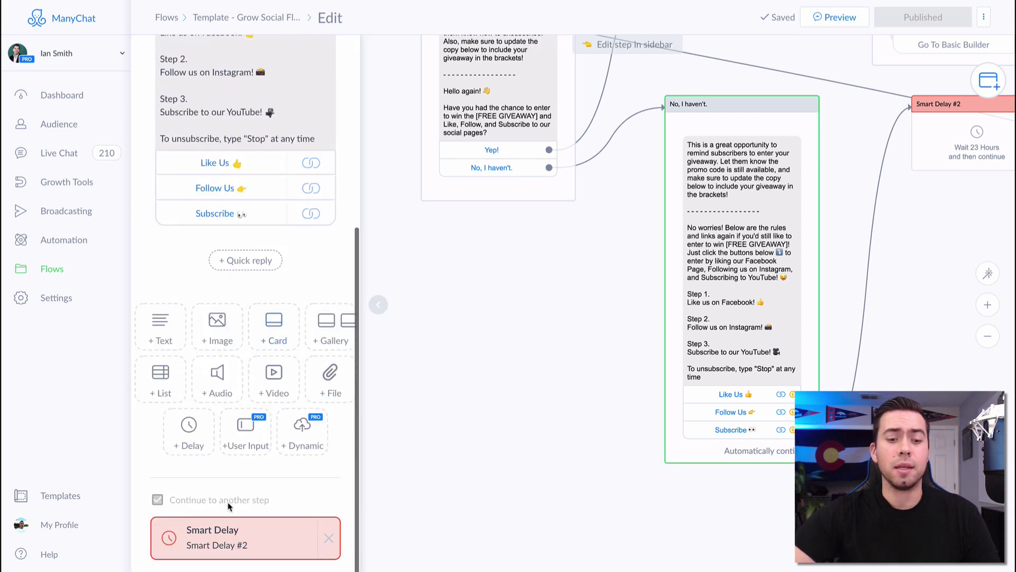
pyautogui.click(238, 547)
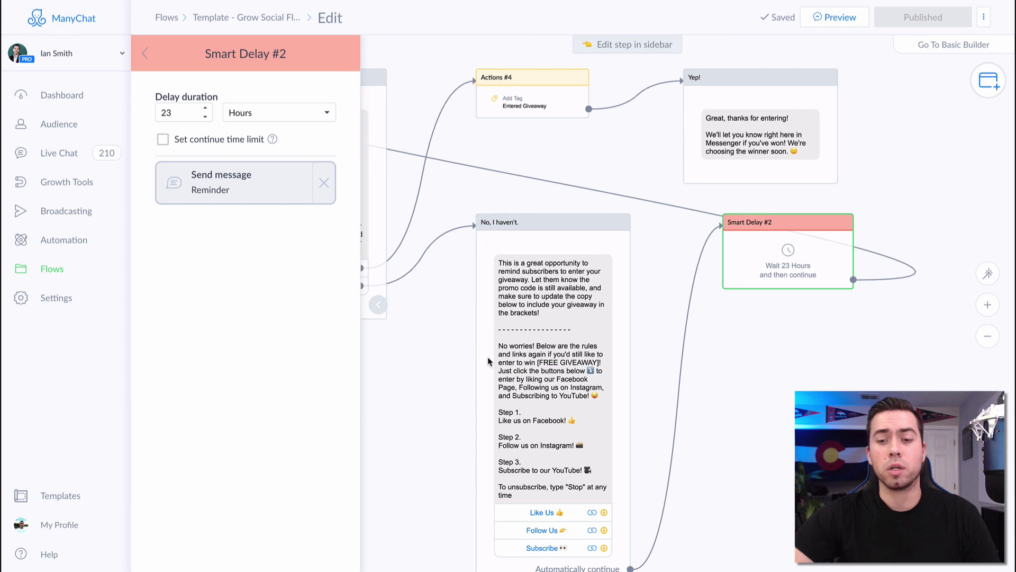
pyautogui.click(690, 277)
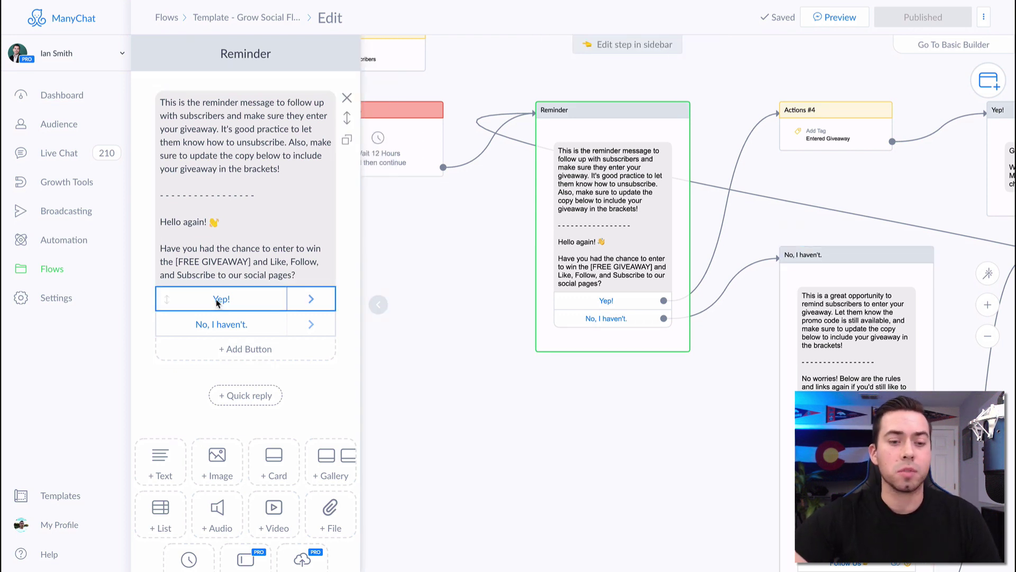
# Trace the Yep! reply through Actions #4's Entered Giveaway tag to the Yep! confirmation message.
pyautogui.click(267, 303)
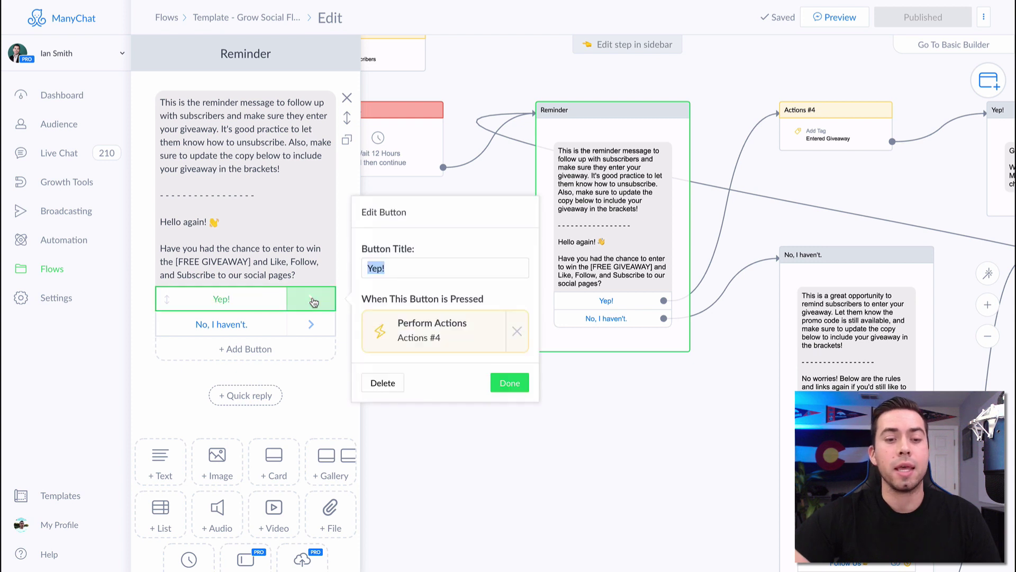
pyautogui.click(421, 335)
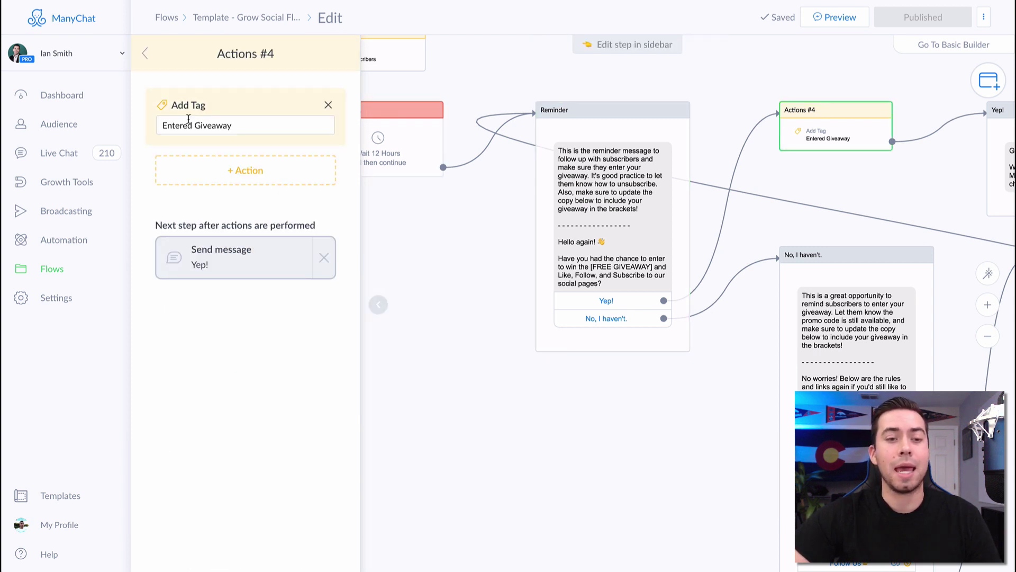
pyautogui.moveTo(756, 220); pyautogui.dragTo(338, 234)
pyautogui.click(652, 164)
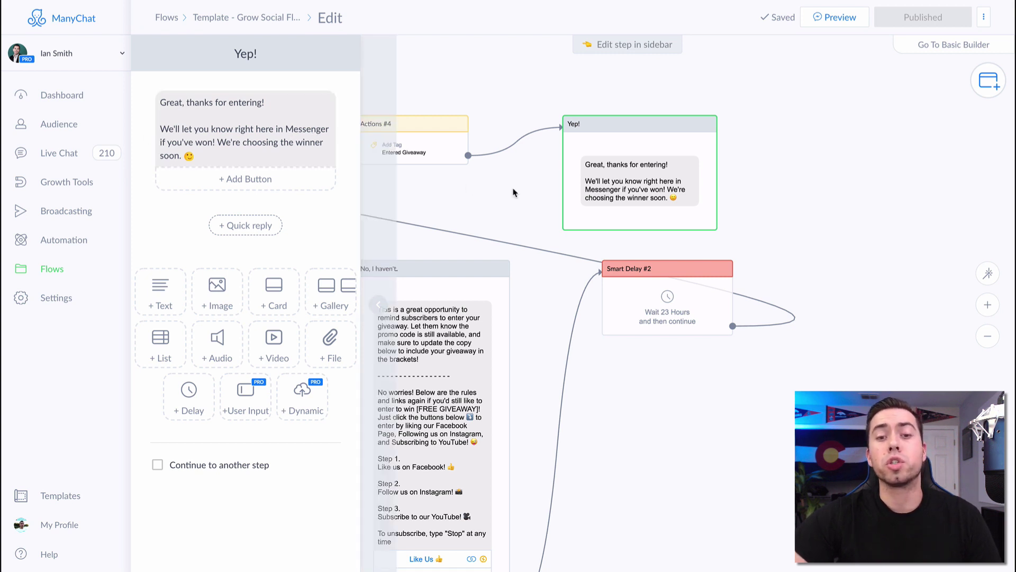
# Move the canvas back to the earlier steps and open the flow's starting giveaway message.
pyautogui.click(230, 158)
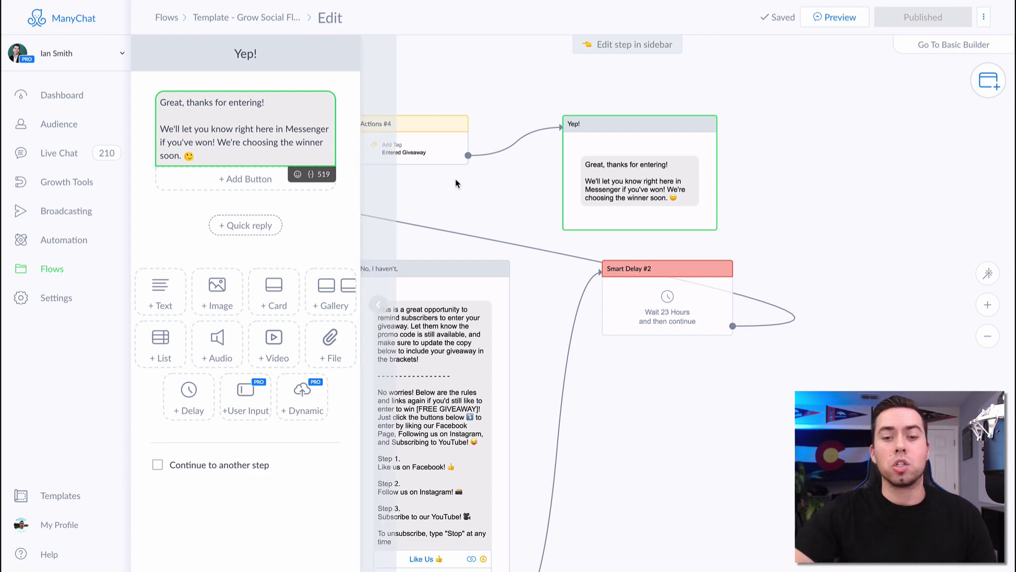
pyautogui.scroll(-3, 490, 189)
pyautogui.moveTo(474, 208); pyautogui.dragTo(813, 216)
pyautogui.scroll(-1, 682, 213)
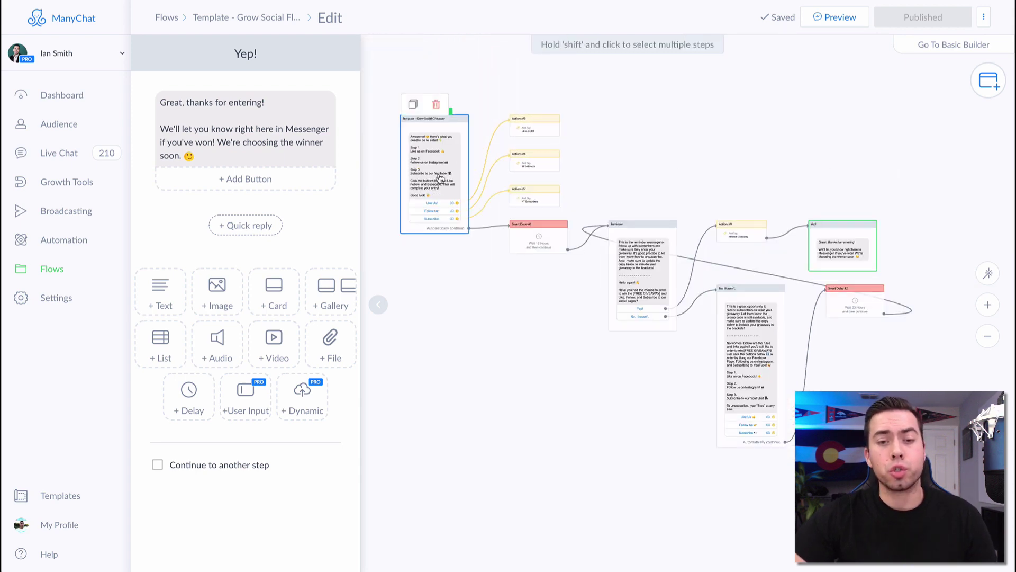
pyautogui.click(434, 191)
# Verify the Like Us! button opens facebook.com, then close its settings.
pyautogui.scroll(3, 336, 238)
pyautogui.click(232, 297)
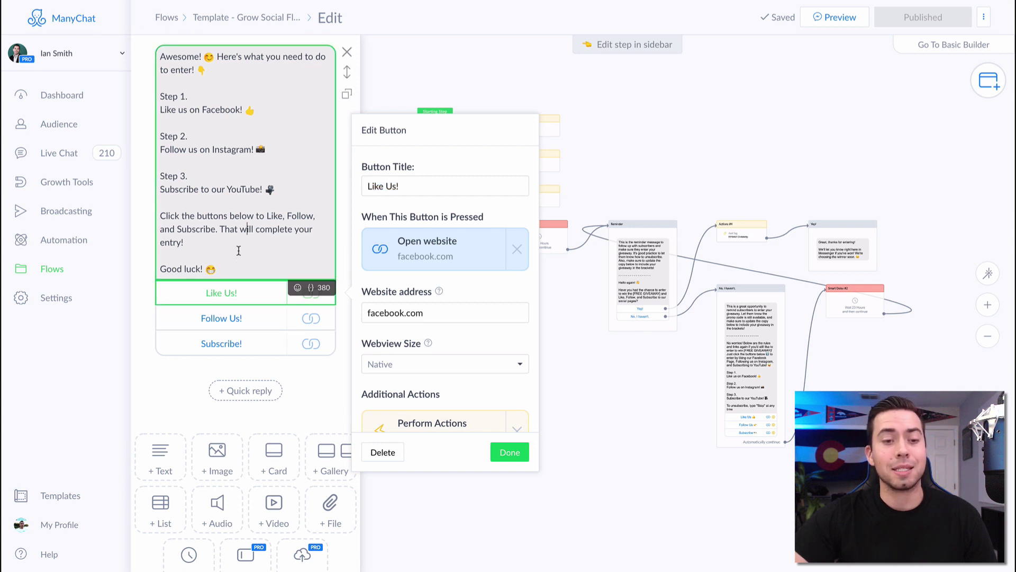
pyautogui.click(246, 229)
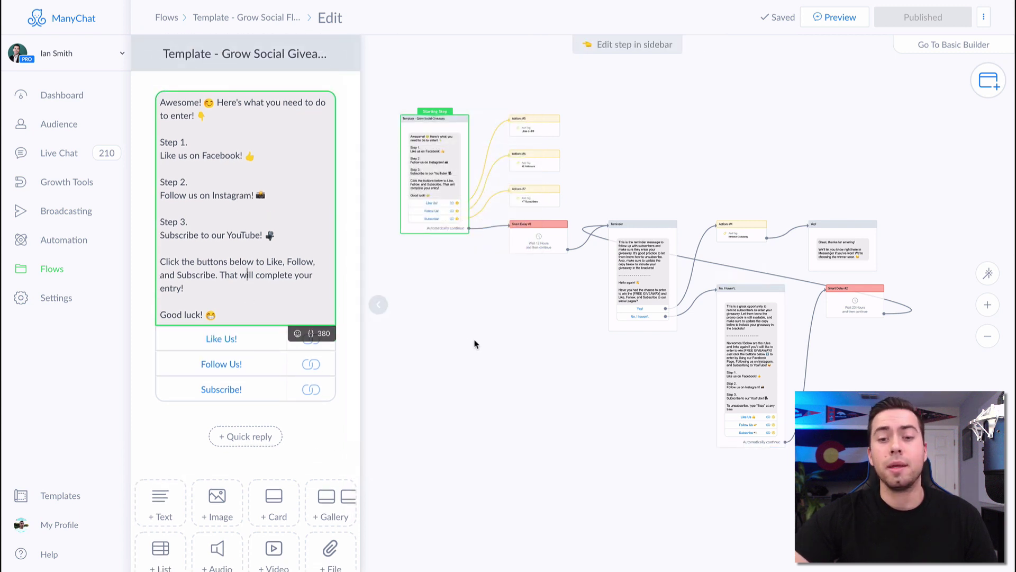